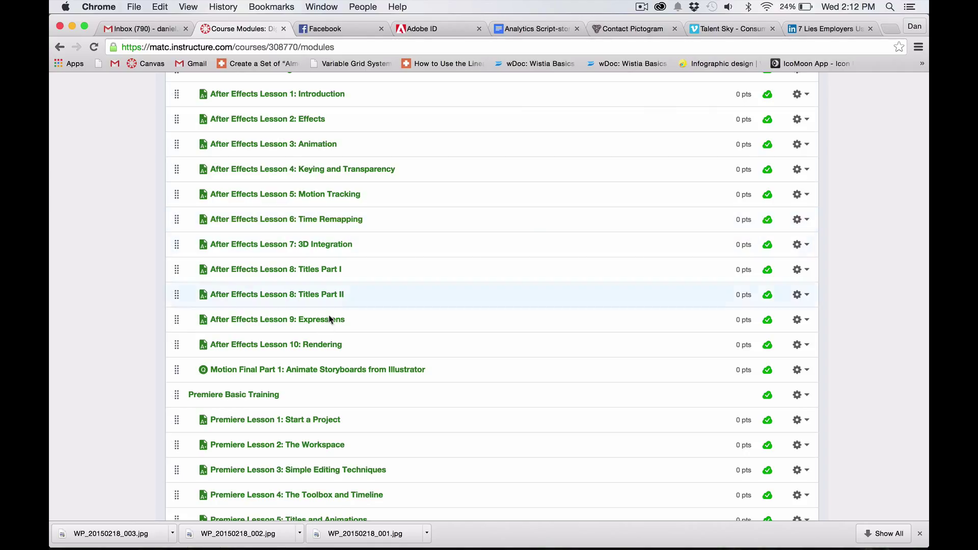
# Step: Open the Motion Final Part 1 page in Canvas and download the Storyboards.eps link
pyautogui.click(293, 372)
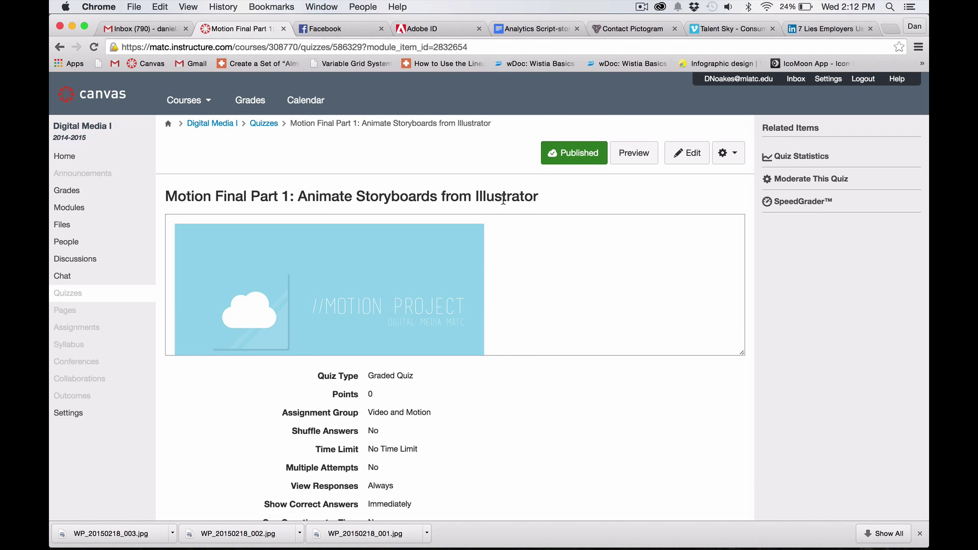
pyautogui.moveTo(744, 355); pyautogui.dragTo(745, 444)
pyautogui.scroll(-3, 561, 320)
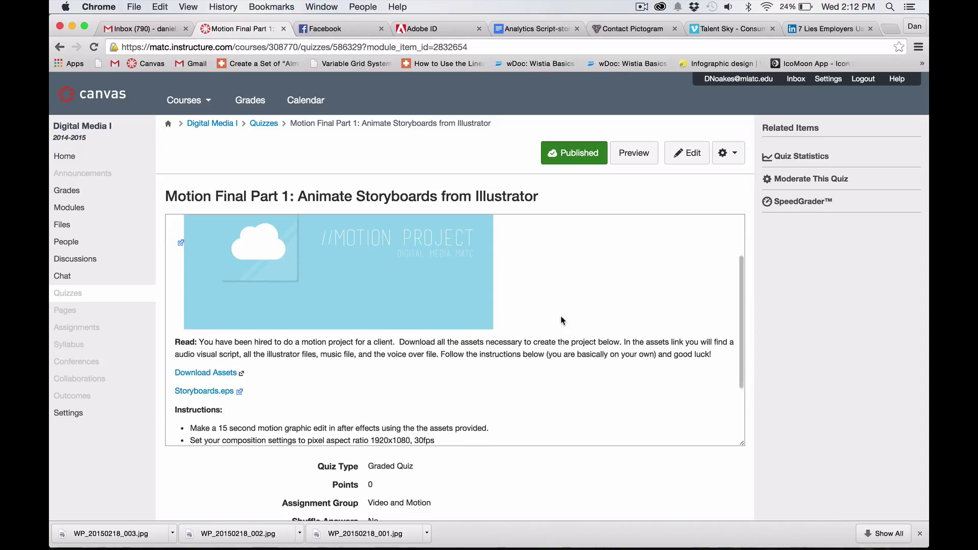
pyautogui.click(214, 391)
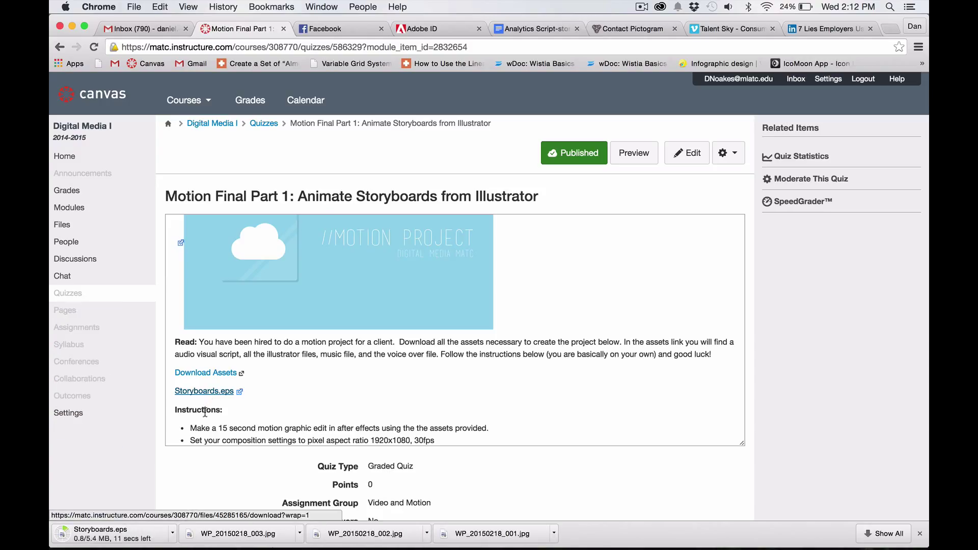
# Step: Reveal the downloaded Storyboards.eps in Finder and open it with Adobe Illustrator CC 2014
pyautogui.click(172, 533)
pyautogui.click(183, 518)
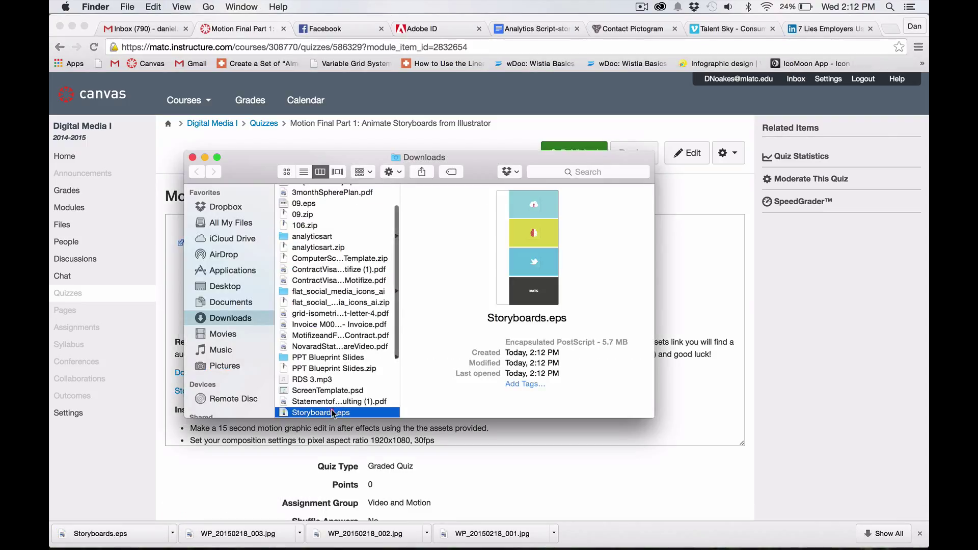
pyautogui.rightClick(334, 413)
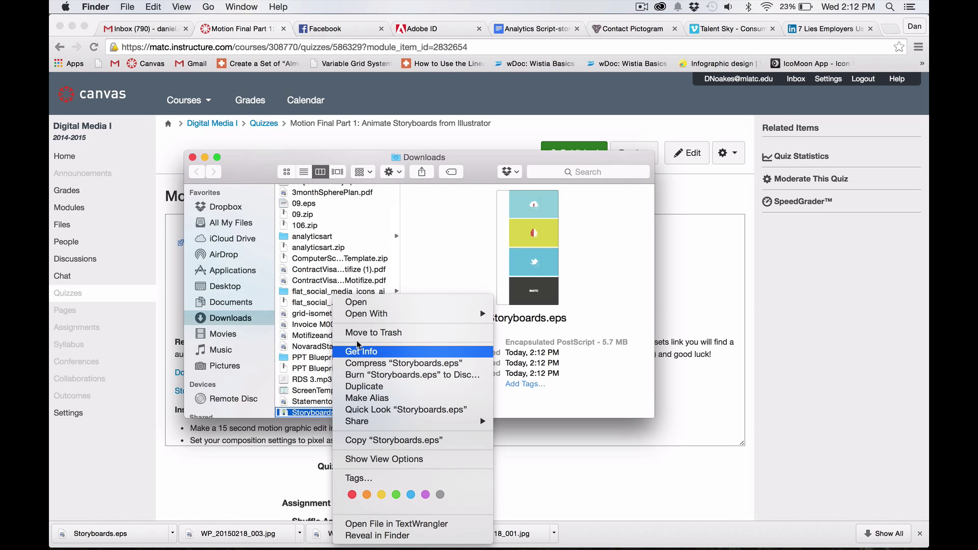
pyautogui.moveTo(361, 314)
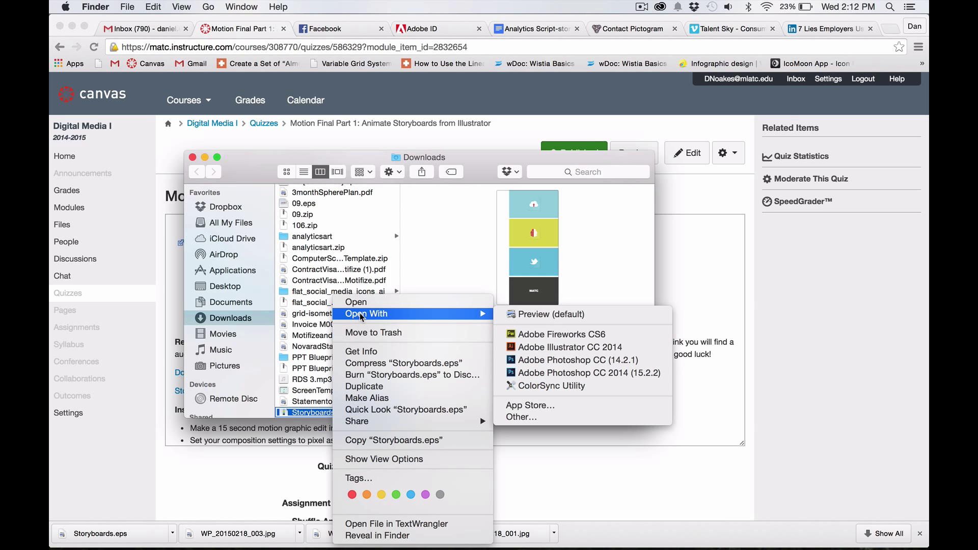
pyautogui.click(539, 347)
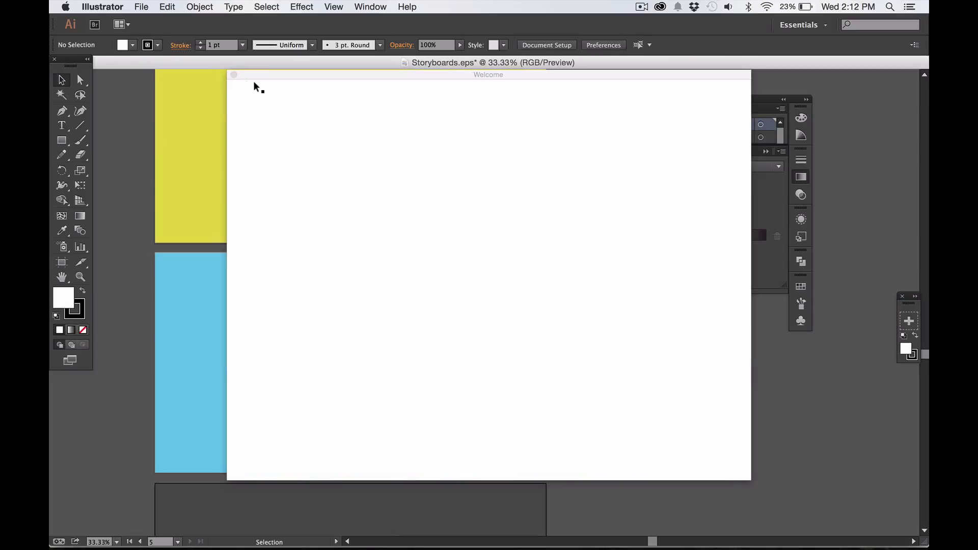
# Step: Dismiss the Welcome screen and select all artwork on the blue cloud-and-arrow artboard
pyautogui.click(234, 74)
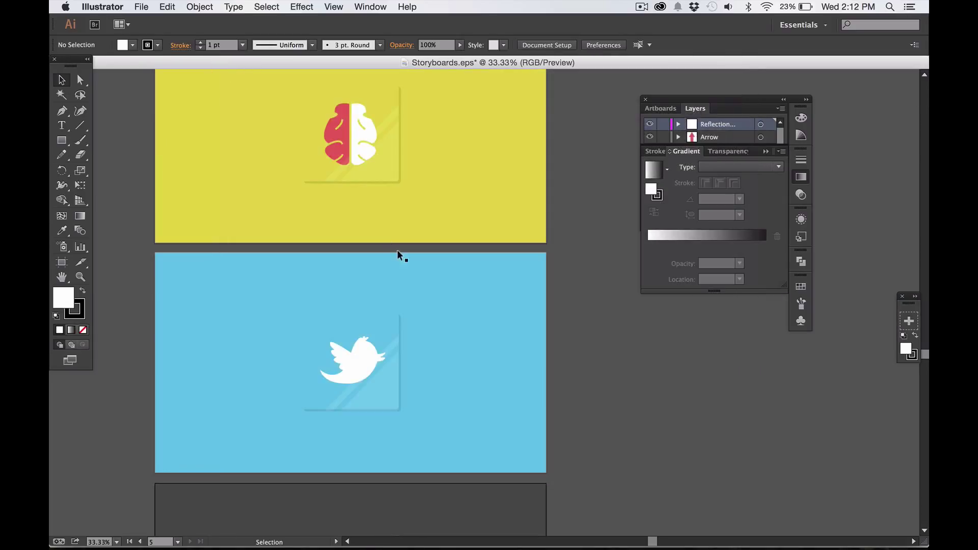
pyautogui.scroll(10, 396, 250)
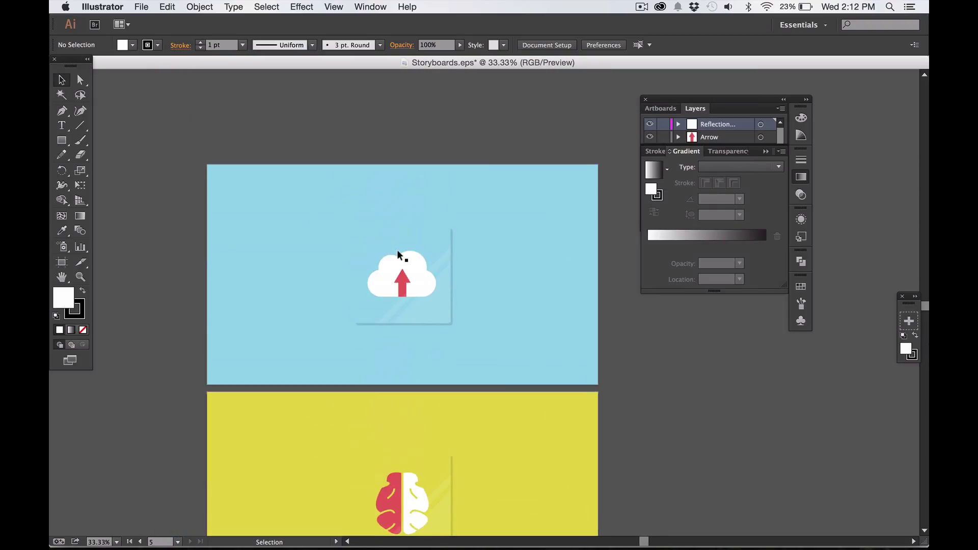
pyautogui.hscroll(2, 398, 252)
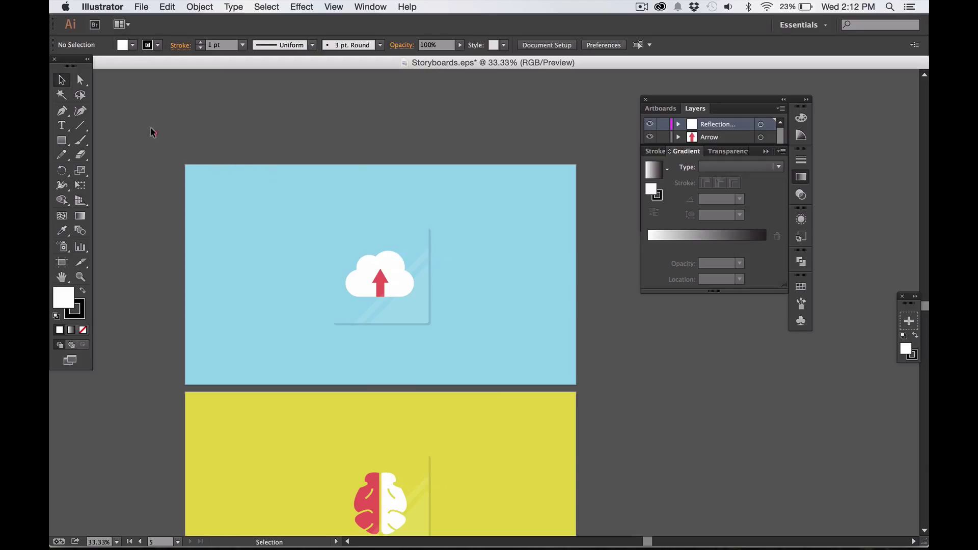
pyautogui.moveTo(155, 133); pyautogui.dragTo(592, 358)
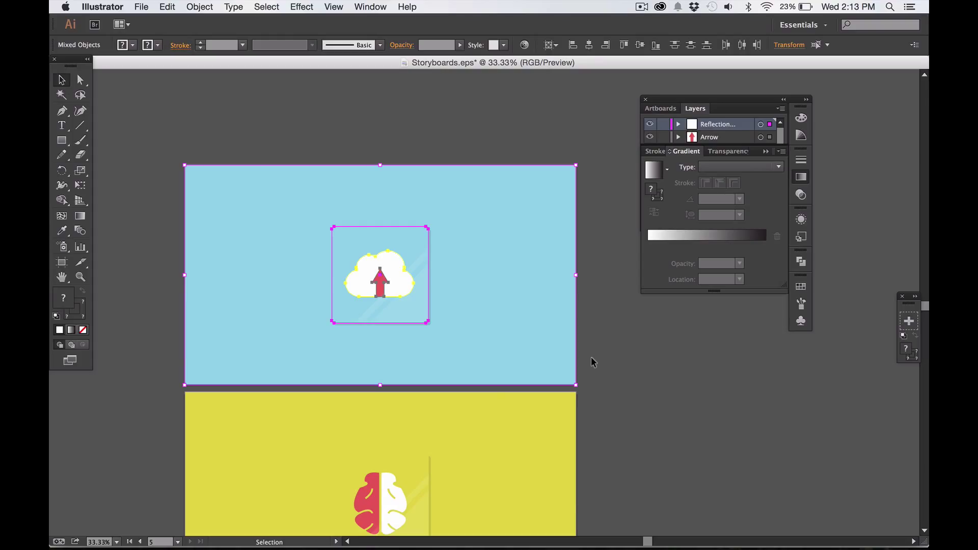
# Step: Copy the cloud artwork and create a new 1920 × 1080 px document named 'Cloud Slide'
pyautogui.press('super+c')
pyautogui.press('super+n')
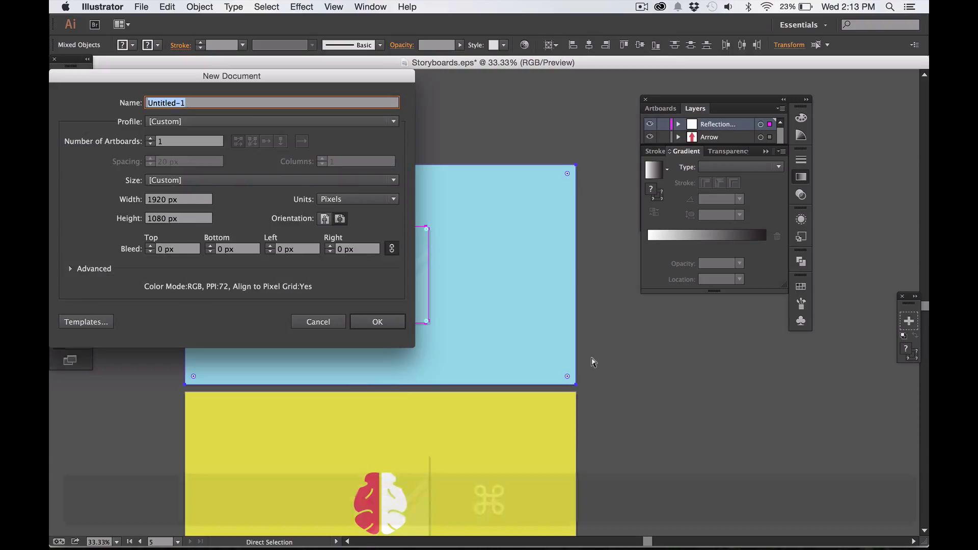
pyautogui.write('Clou')
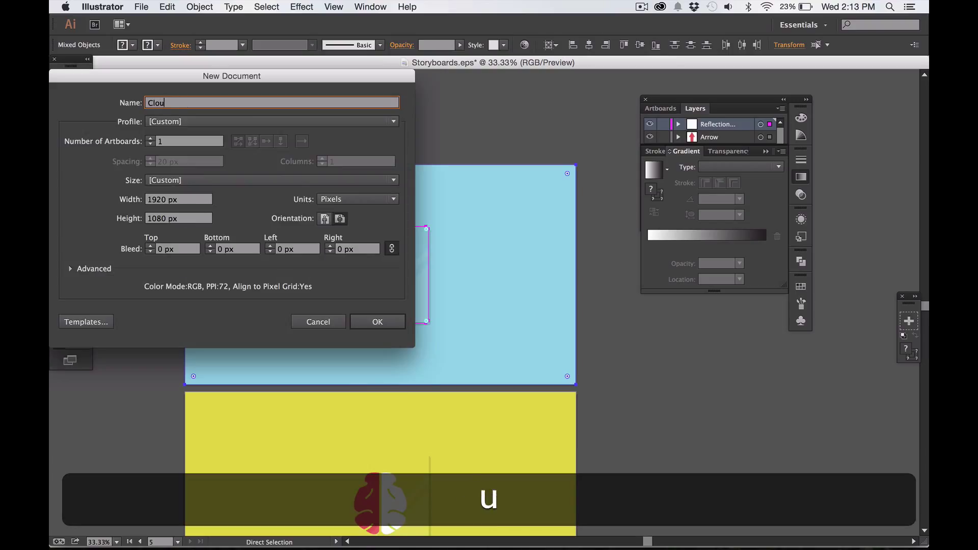
pyautogui.write('d Slide')
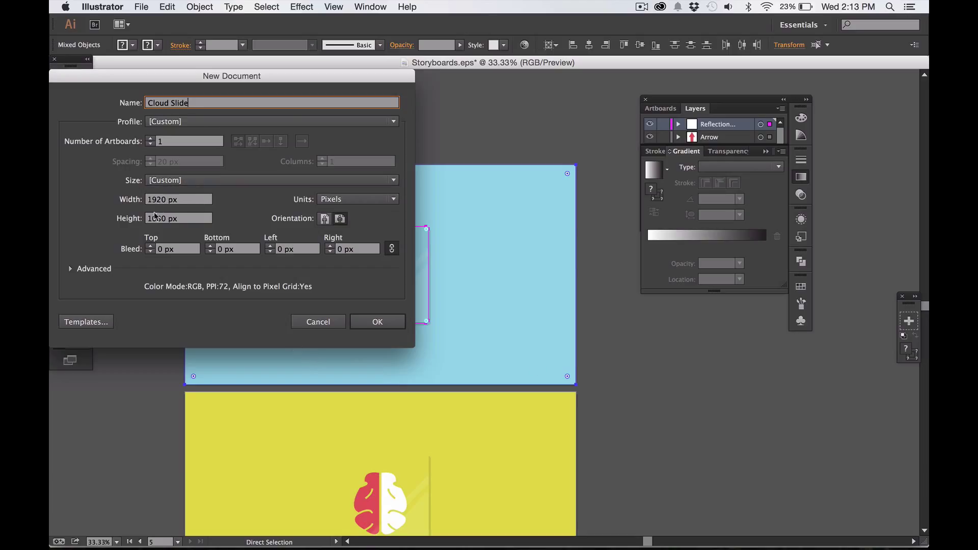
pyautogui.click(377, 322)
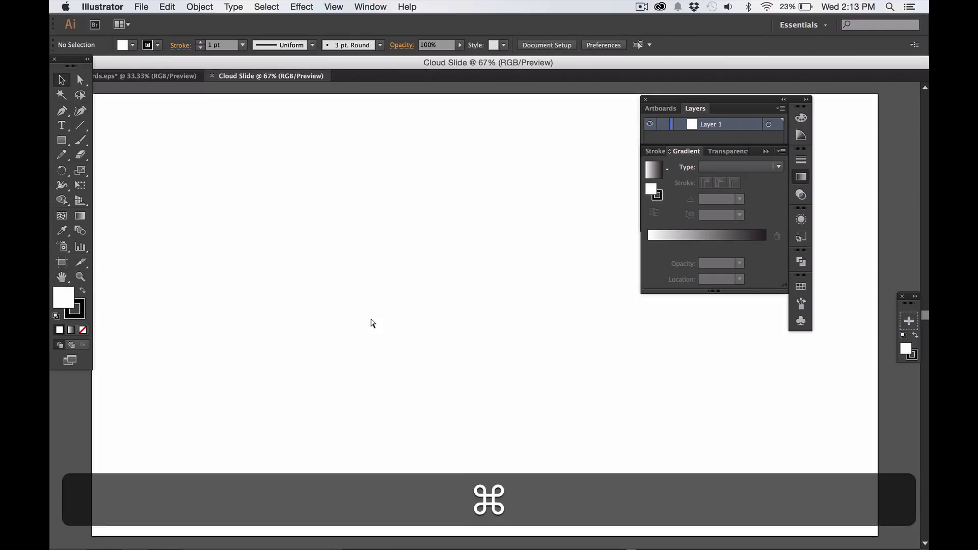
# Step: Paste the cloud artwork into Cloud Slide and close the Stroke/Gradient/Transparency panel group
pyautogui.press('super+v')
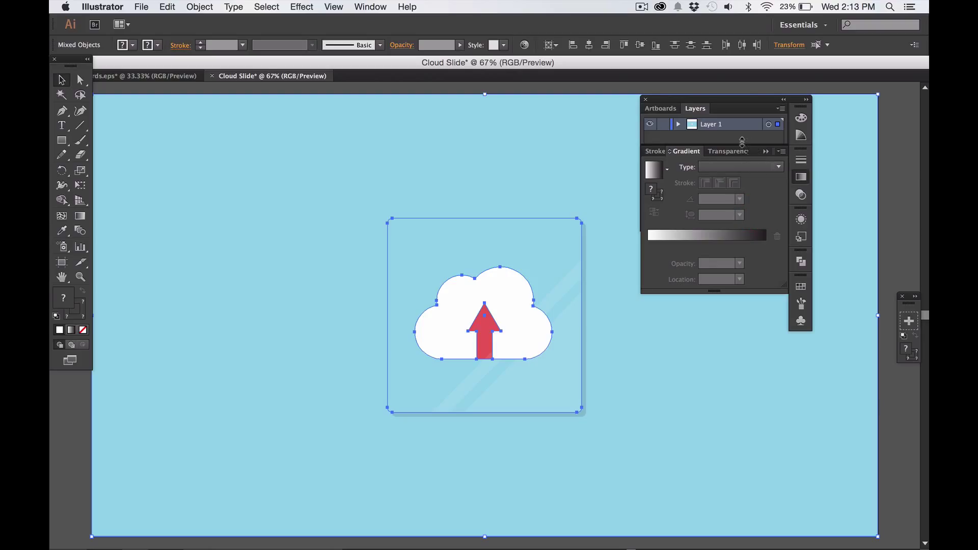
pyautogui.click(766, 152)
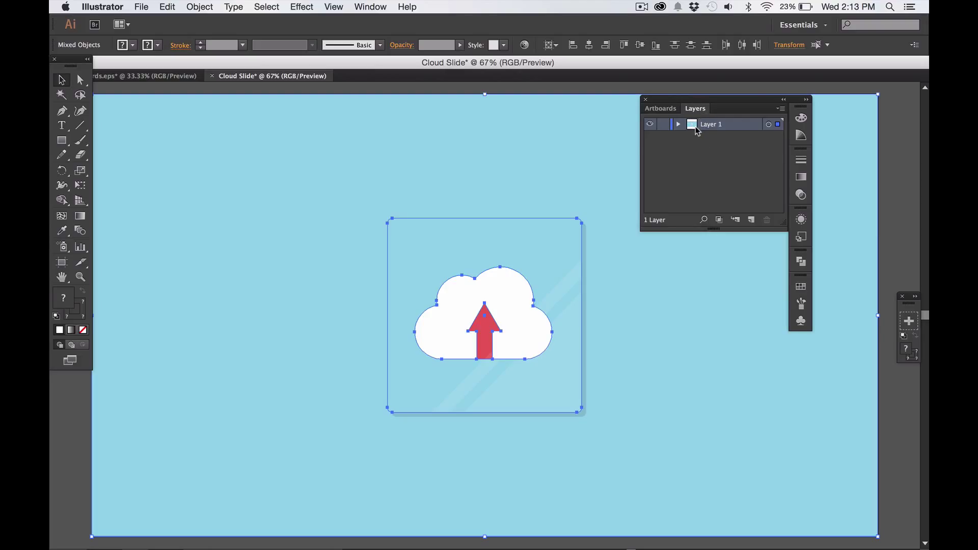
# Step: Release the artwork to layers in sequence and move Layers 2–7 out to the top level
pyautogui.click(781, 109)
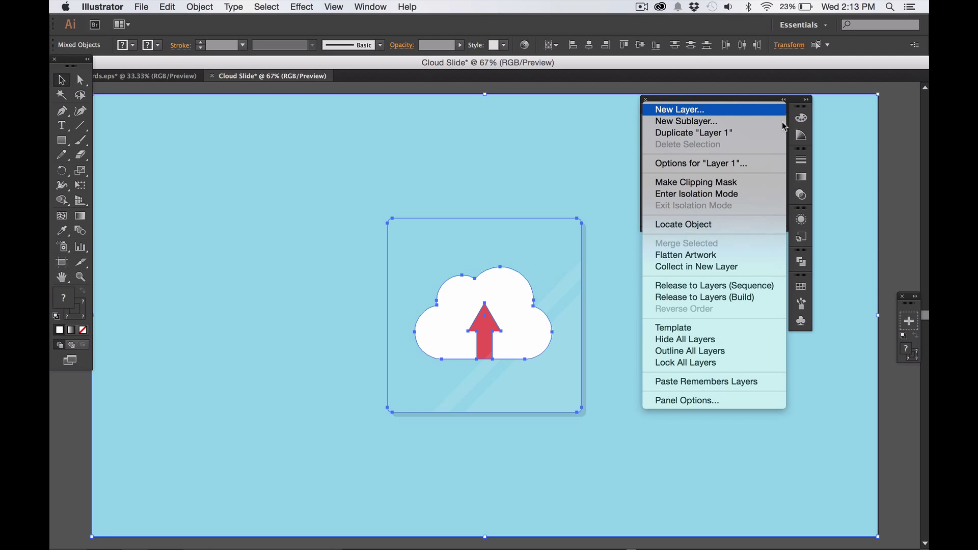
pyautogui.click(763, 287)
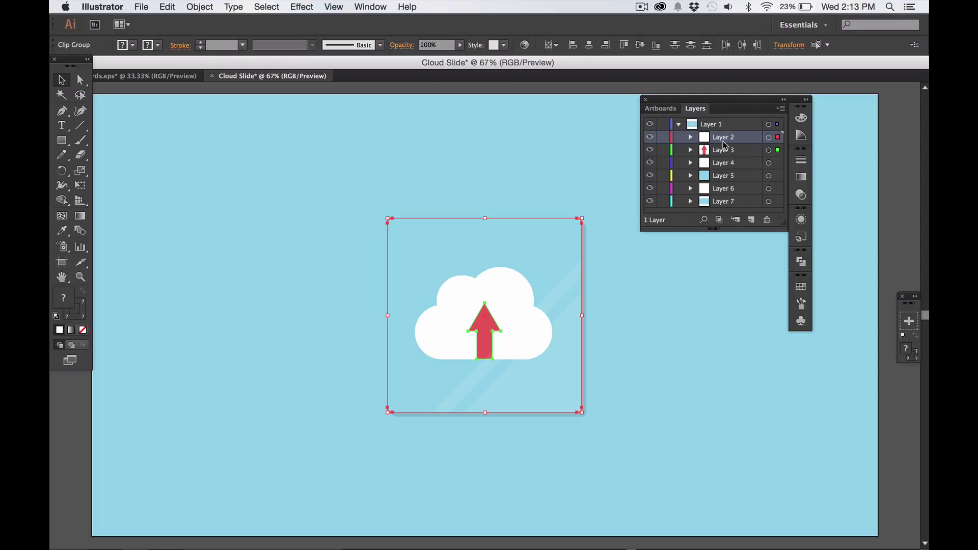
pyautogui.press('shift')
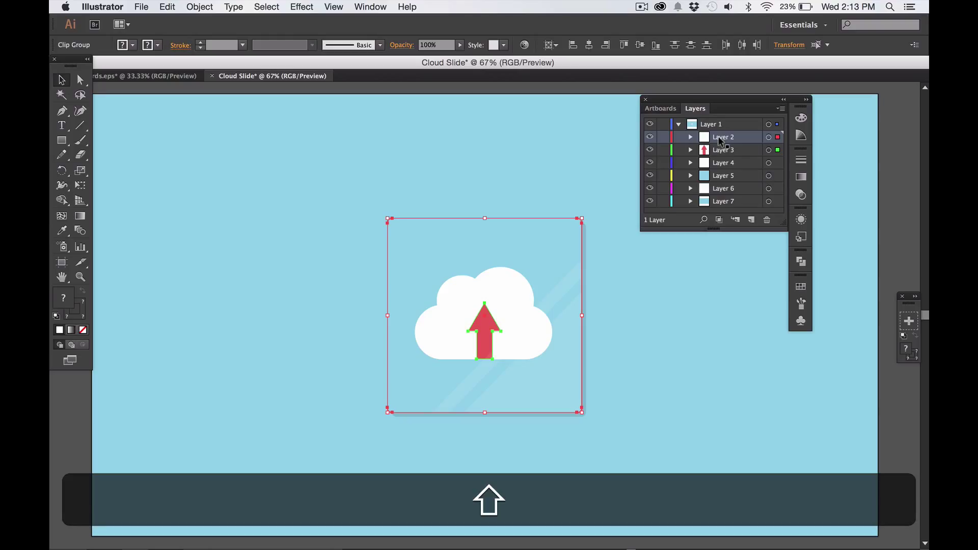
pyautogui.keyDown('shift'); pyautogui.click(719, 202); pyautogui.keyUp('shift')
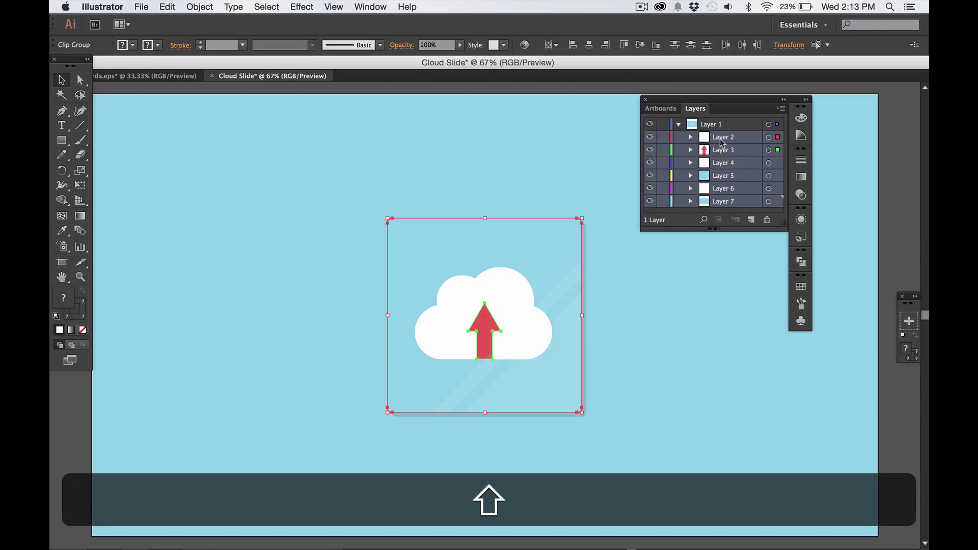
pyautogui.moveTo(721, 142); pyautogui.dragTo(717, 120)
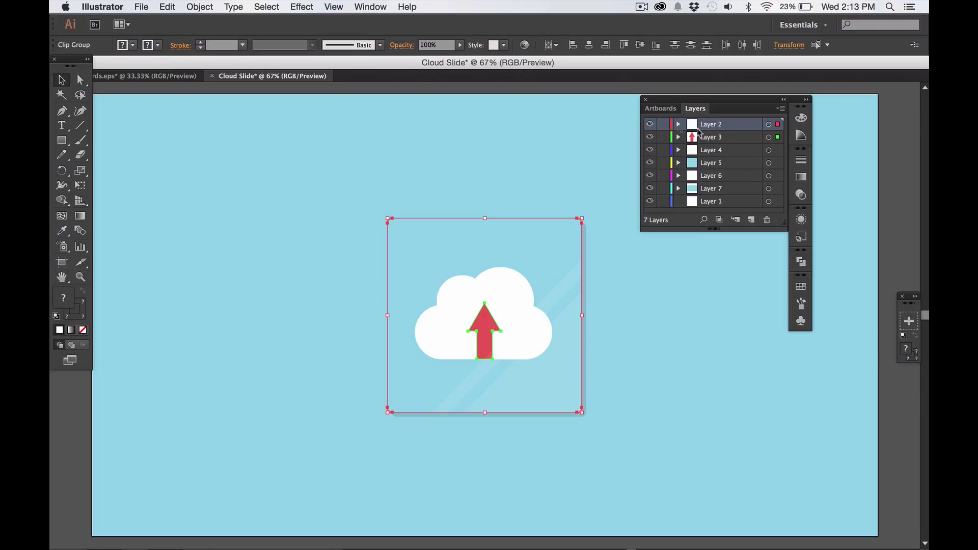
# Step: Delete the now-empty Layer 1
pyautogui.click(649, 123)
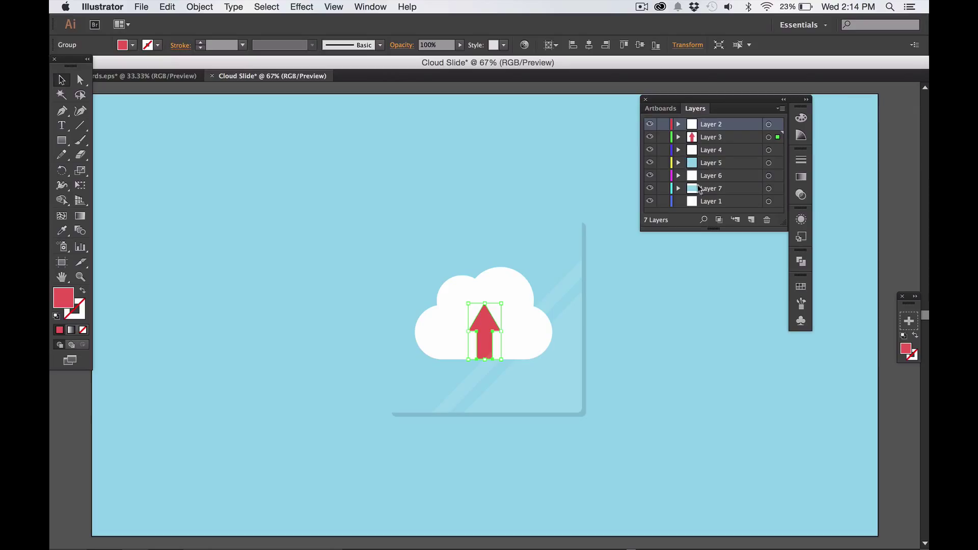
pyautogui.click(710, 201)
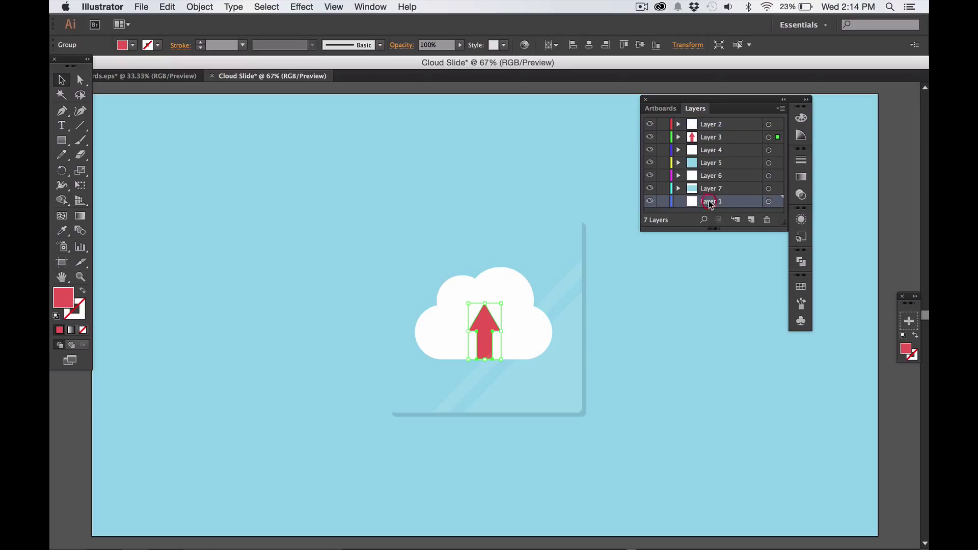
pyautogui.click(767, 220)
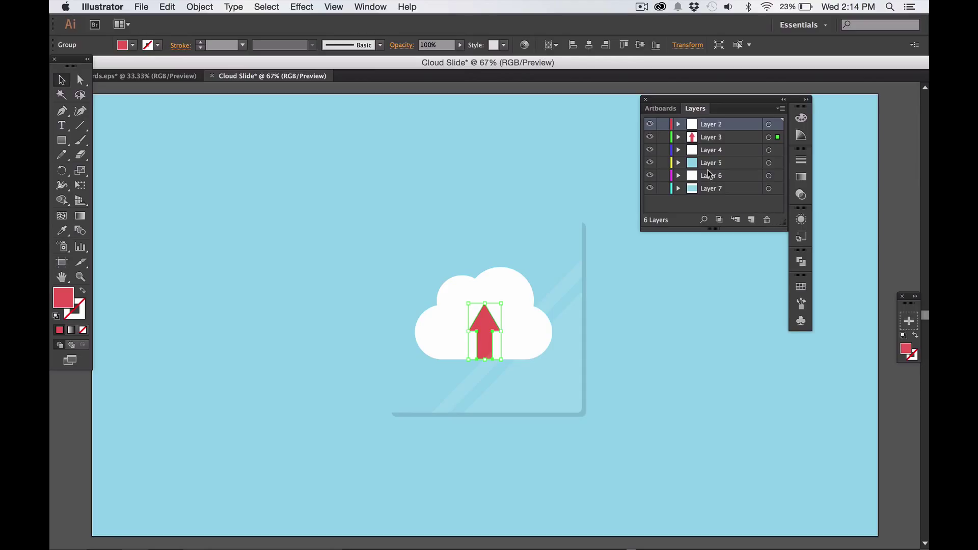
# Step: Rename Layers 2, 3 and 4 to 'Reflection', 'arrow' and 'cloud'
pyautogui.doubleClick(713, 125)
pyautogui.write('Reflection')
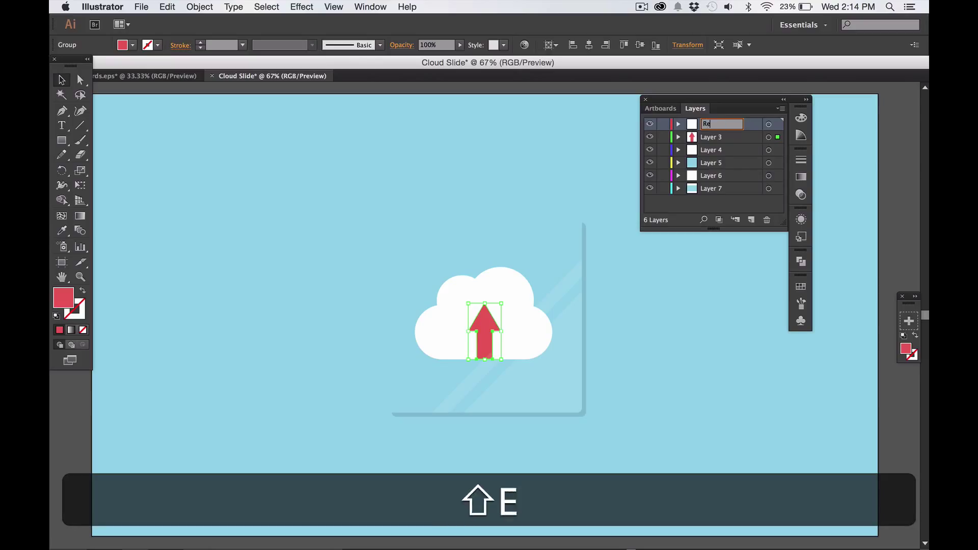
pyautogui.doubleClick(720, 137)
pyautogui.write('arro')
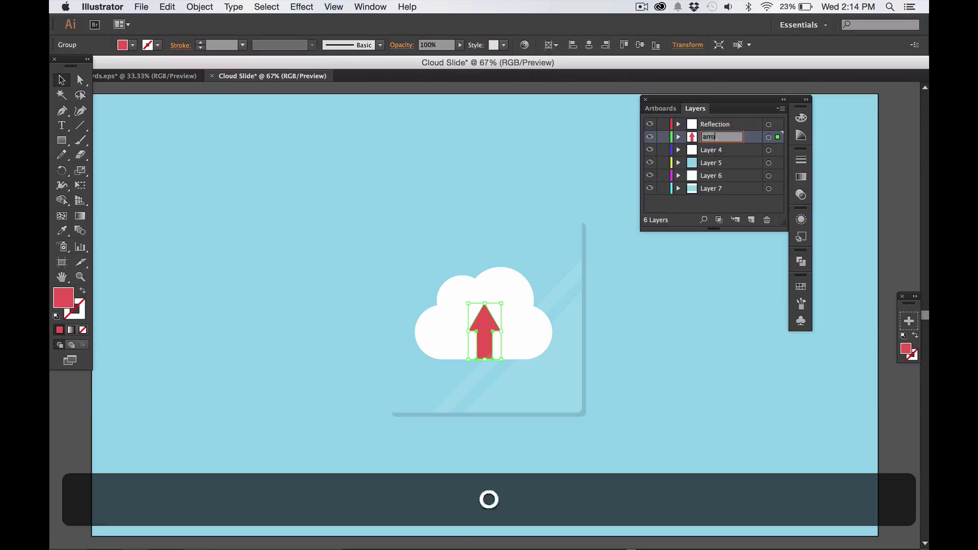
pyautogui.write('w')
pyautogui.press('Return')
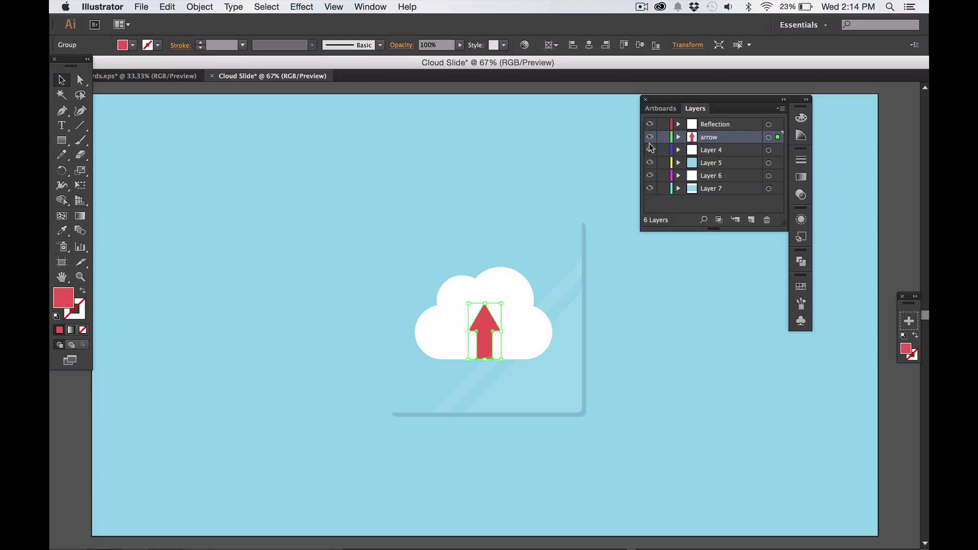
pyautogui.click(650, 150)
pyautogui.click(650, 150)
pyautogui.doubleClick(710, 150)
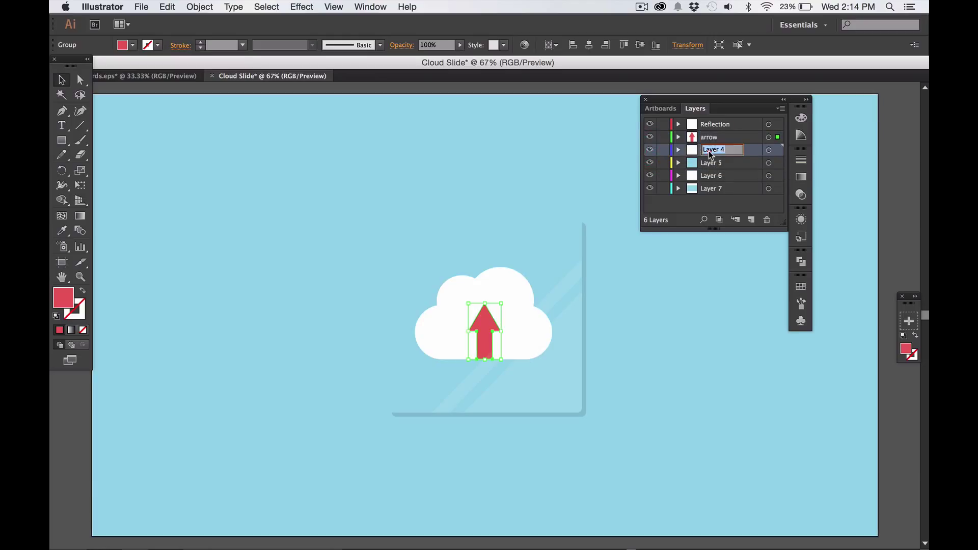
pyautogui.write('cloud')
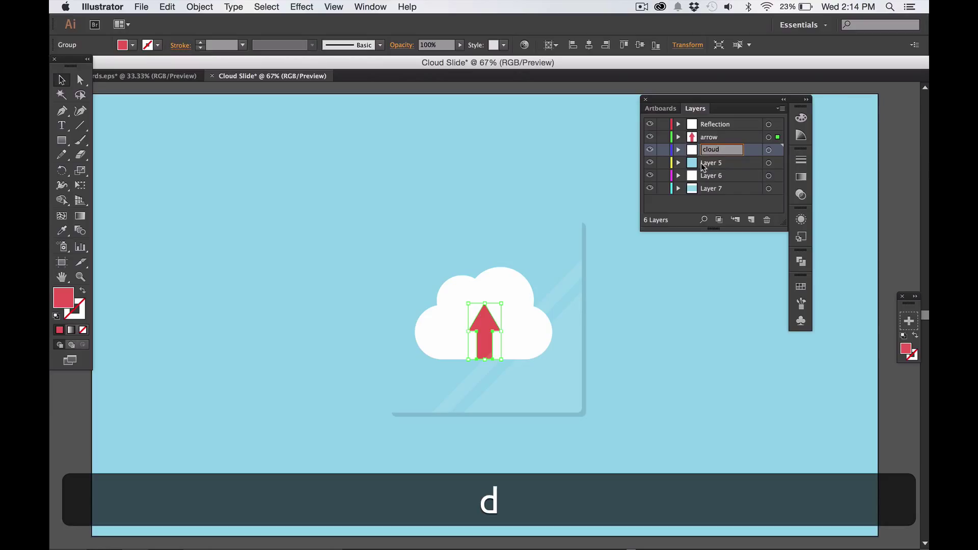
# Step: Rename Layer 5 to 'box' and delete the unneeded Layer 6 with its artwork
pyautogui.doubleClick(708, 163)
pyautogui.write('box')
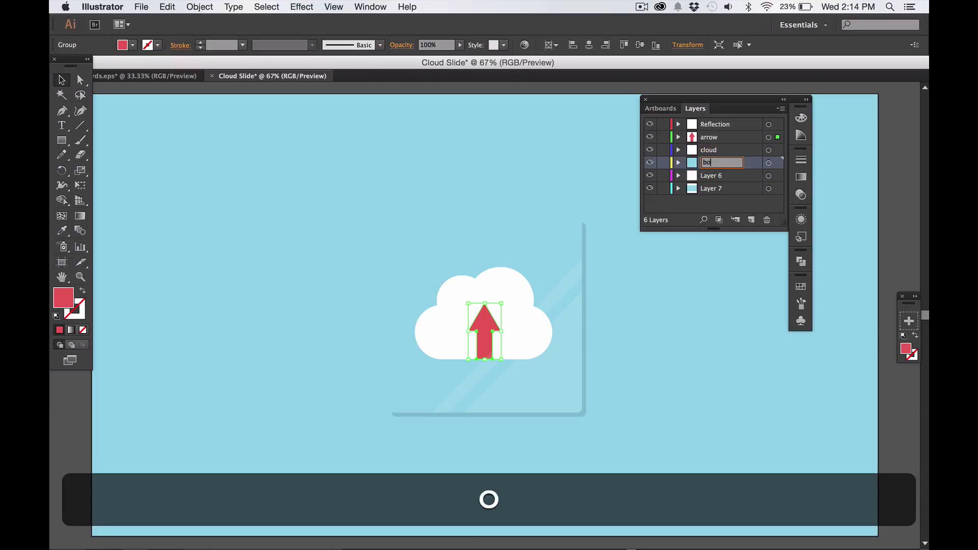
pyautogui.click(712, 178)
pyautogui.click(650, 176)
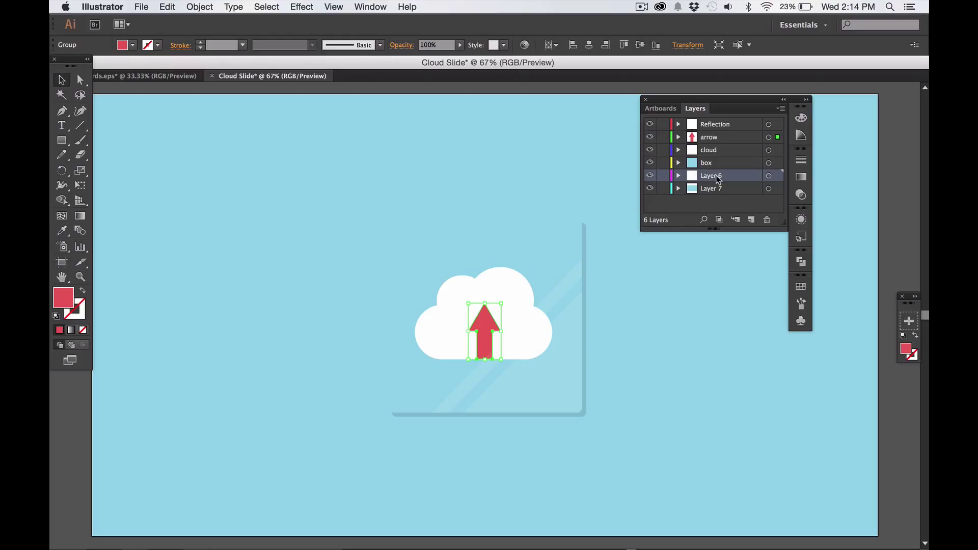
pyautogui.click(766, 220)
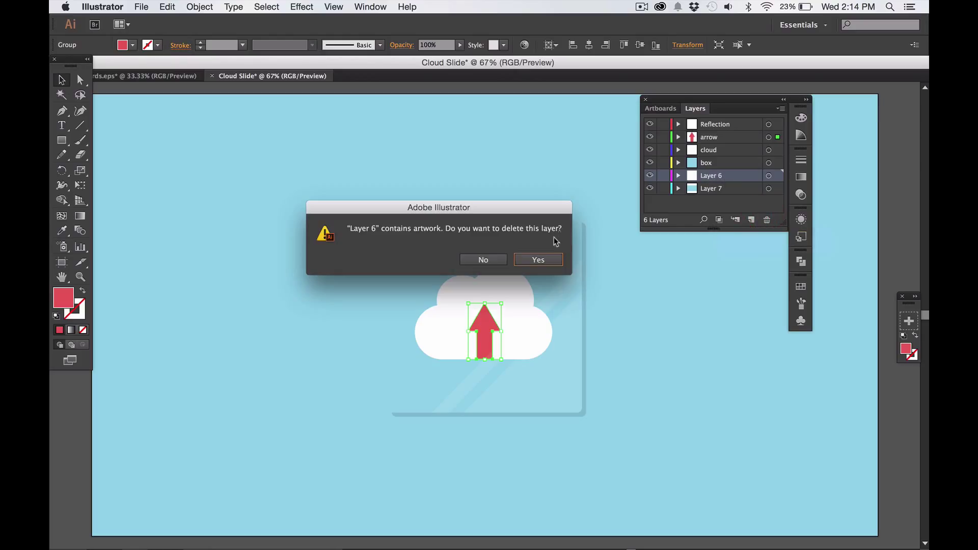
pyautogui.click(524, 261)
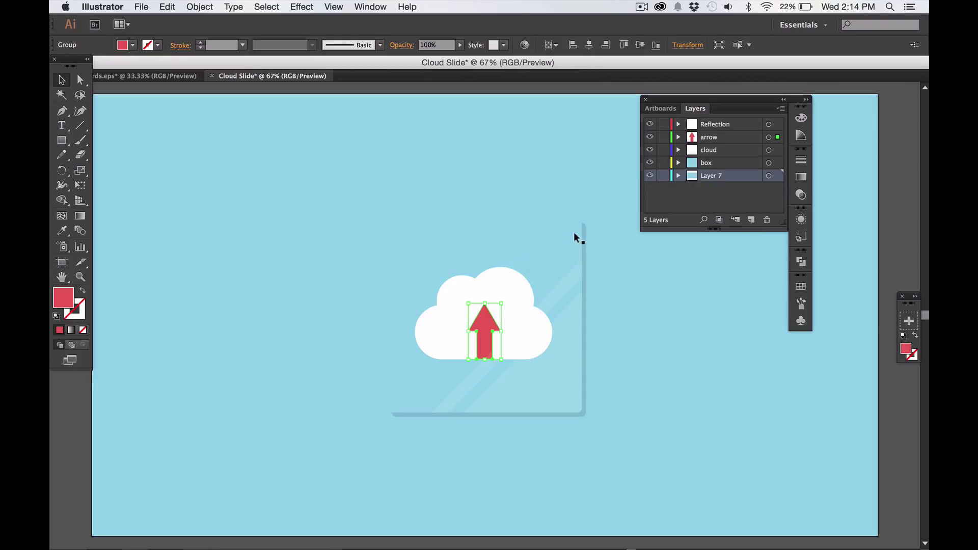
# Step: Rename the blue background Layer 7 to 'BG'
pyautogui.click(648, 176)
pyautogui.click(648, 175)
pyautogui.doubleClick(710, 175)
pyautogui.write('BG')
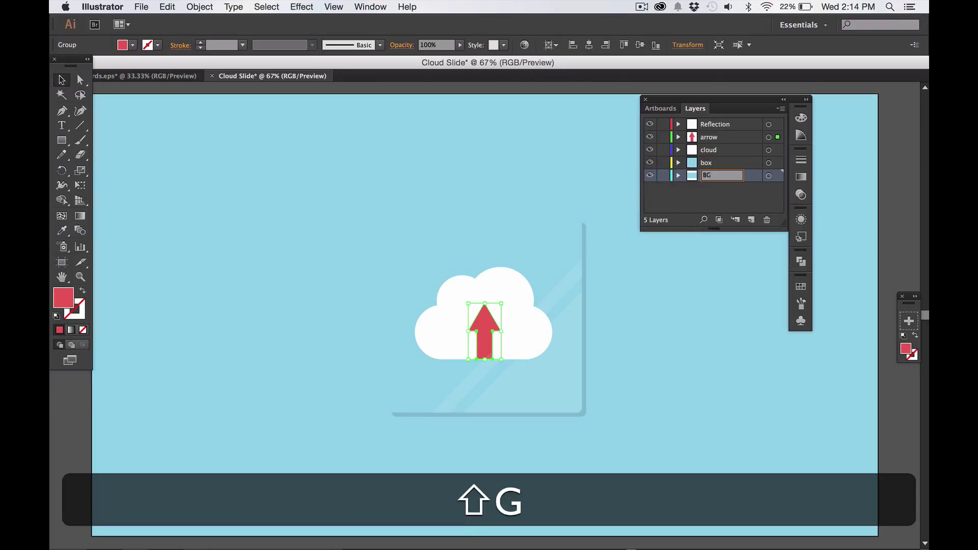
pyautogui.click(687, 209)
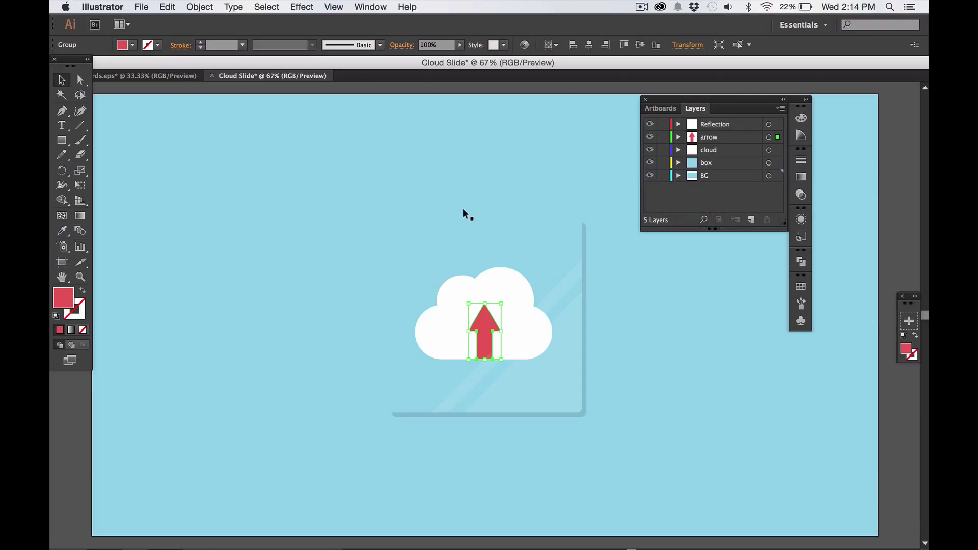
# Step: Save the document as Cloud Slide.ai on the Desktop, accepting the default Illustrator options
pyautogui.press('super')
pyautogui.press('super+s')
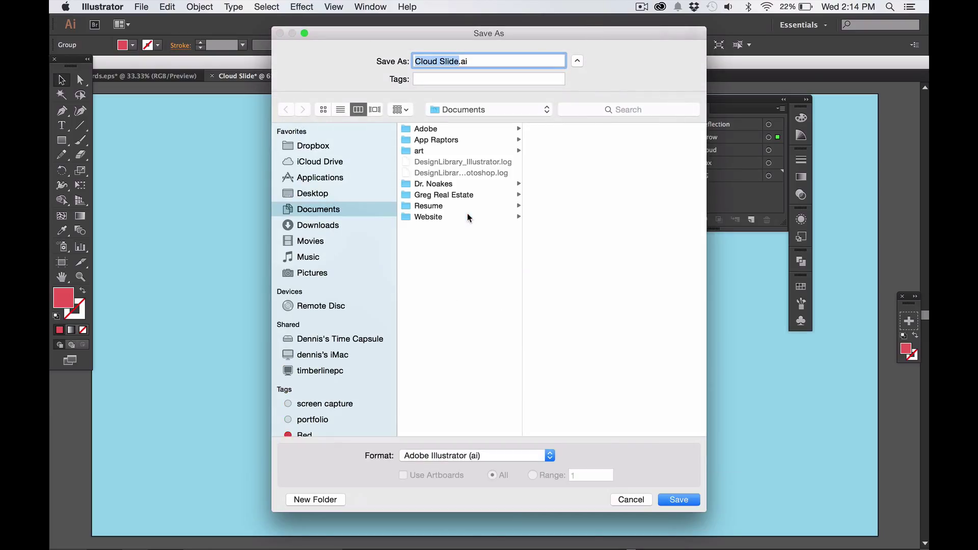
pyautogui.click(335, 197)
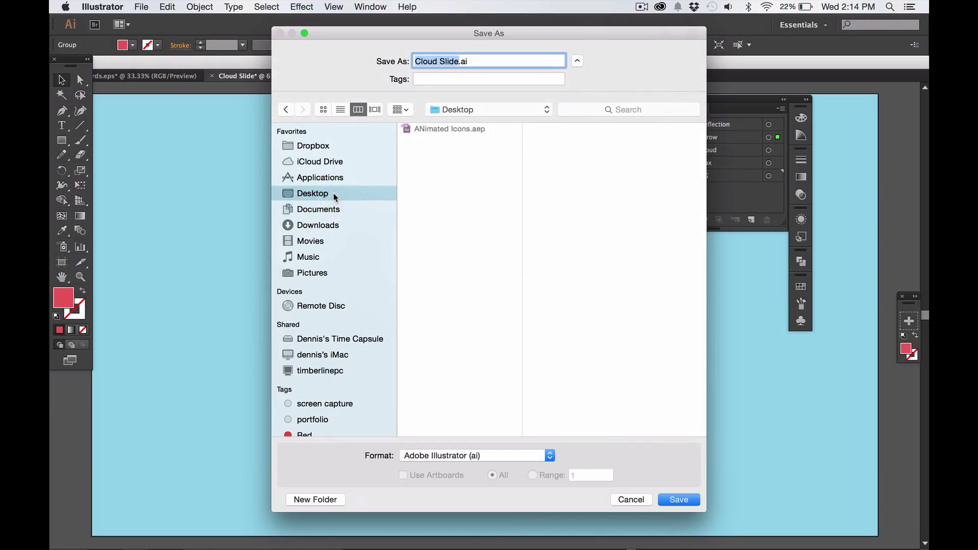
pyautogui.click(678, 499)
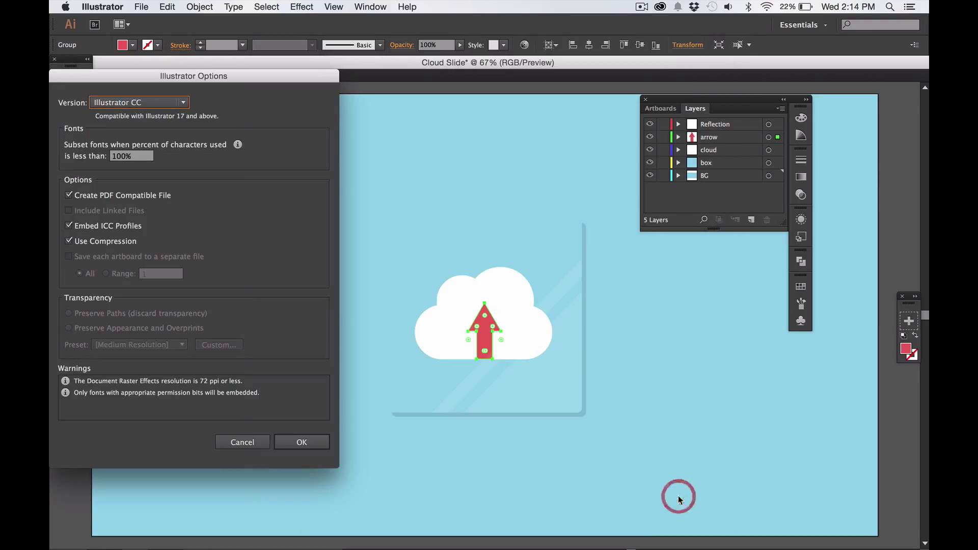
pyautogui.click(302, 442)
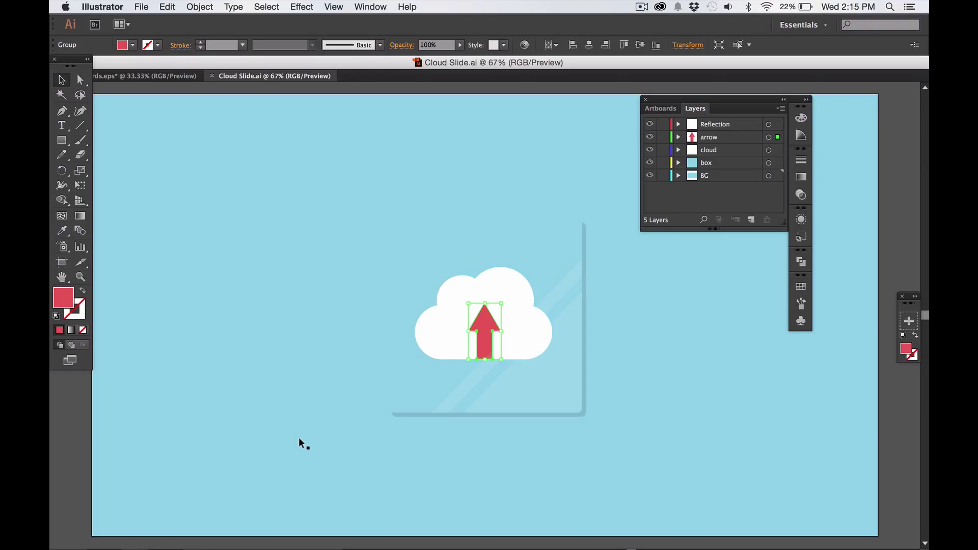
# Step: Launch After Effects CC 2014 from the Dock and maximize its window
pyautogui.moveTo(355, 537)
pyautogui.click(419, 536)
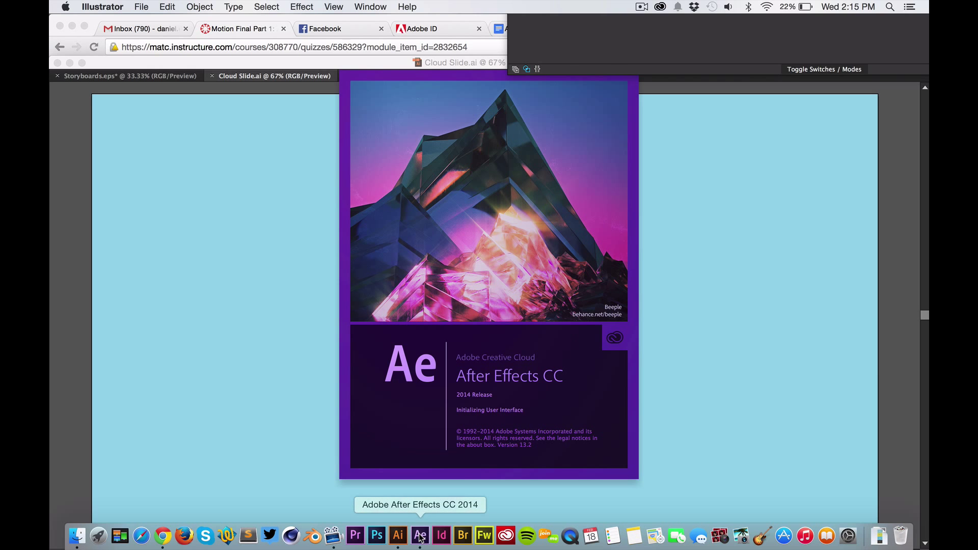
pyautogui.hotkey('ctrl', 'Up')
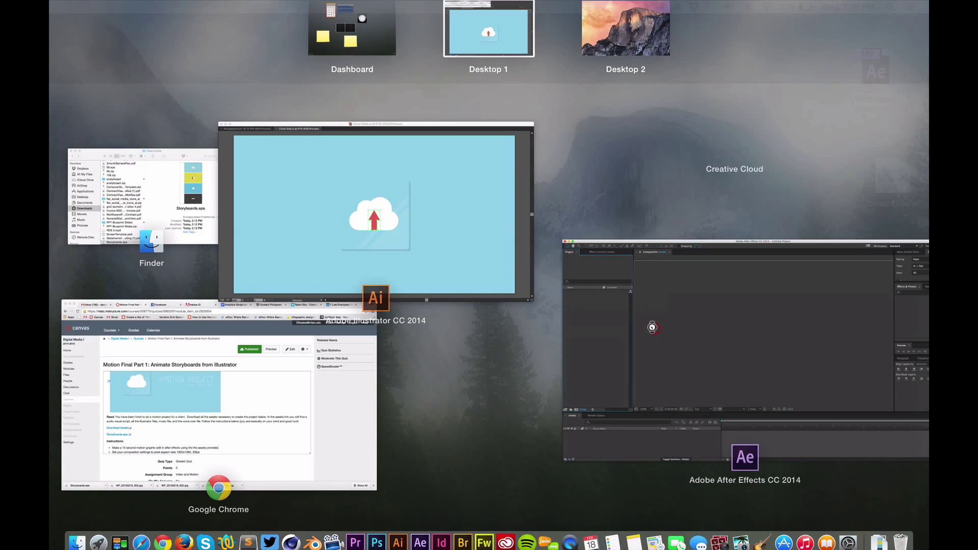
pyautogui.click(652, 328)
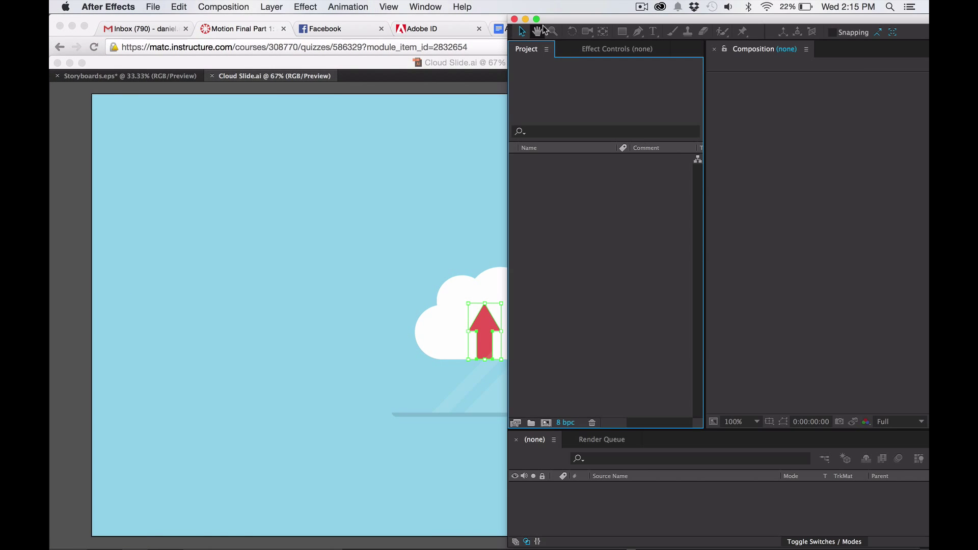
pyautogui.click(537, 19)
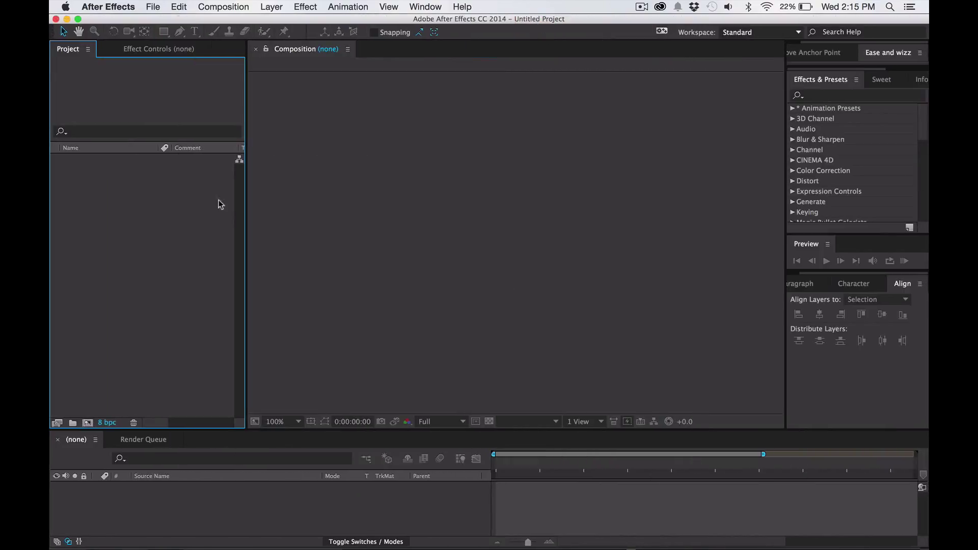
# Step: Import Desktop/Cloud Slide.ai as 'Composition - Retain Layer Sizes'
pyautogui.doubleClick(125, 206)
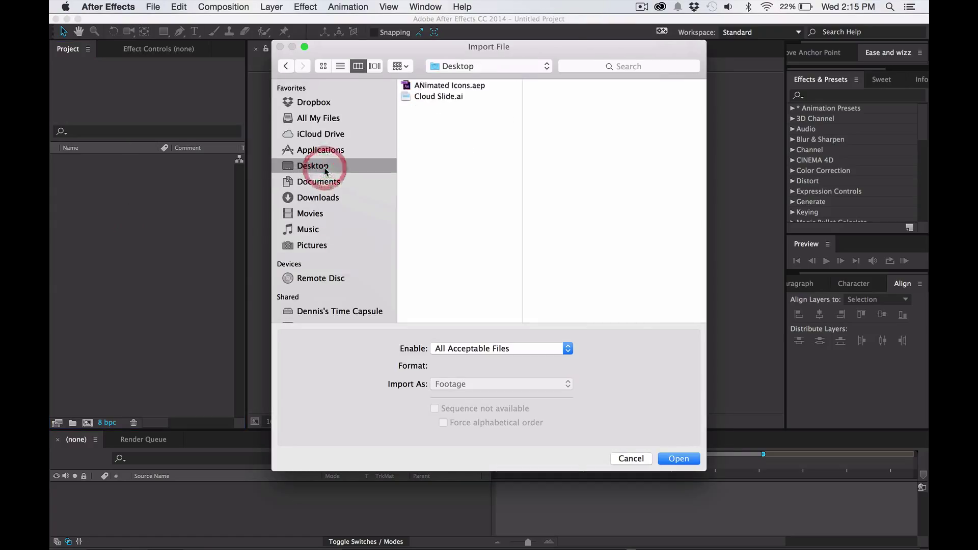
pyautogui.click(433, 96)
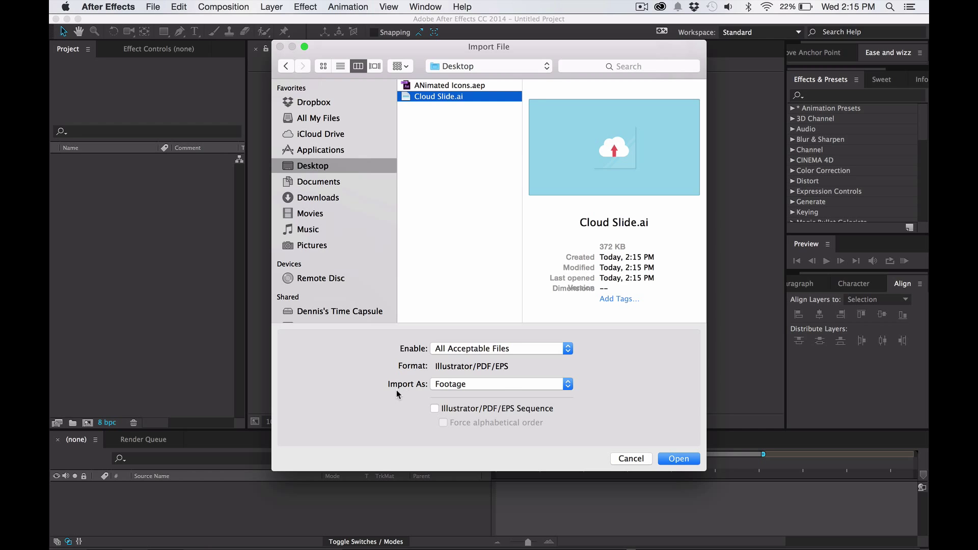
pyautogui.click(506, 383)
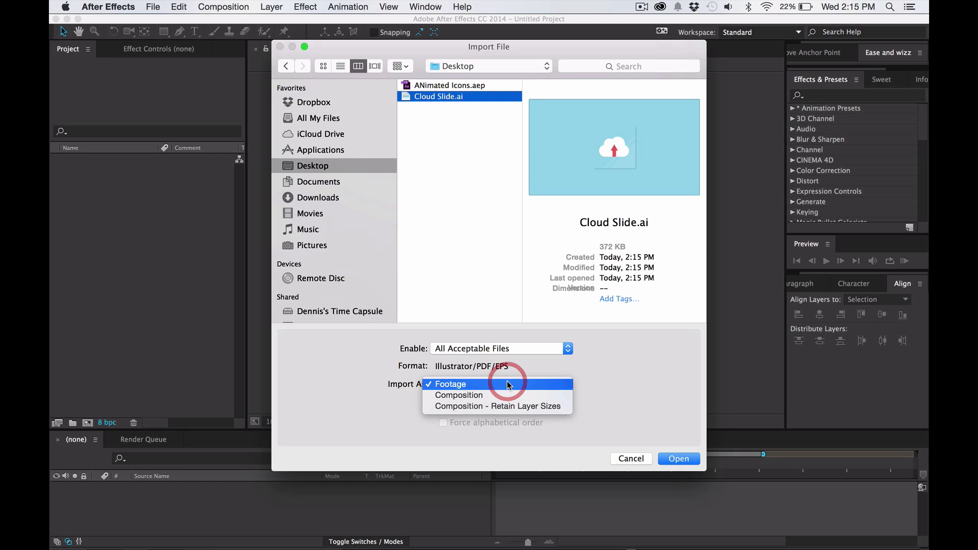
pyautogui.click(495, 406)
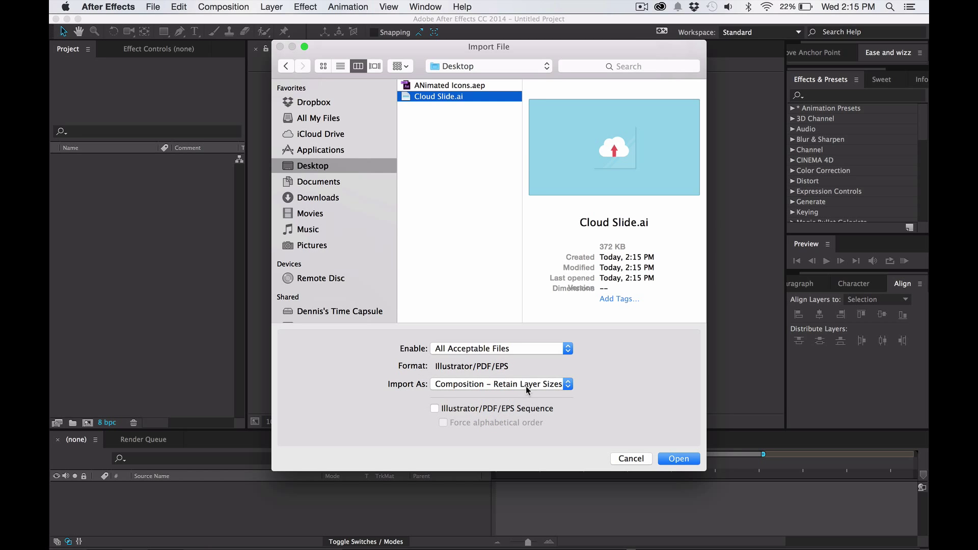
pyautogui.click(671, 455)
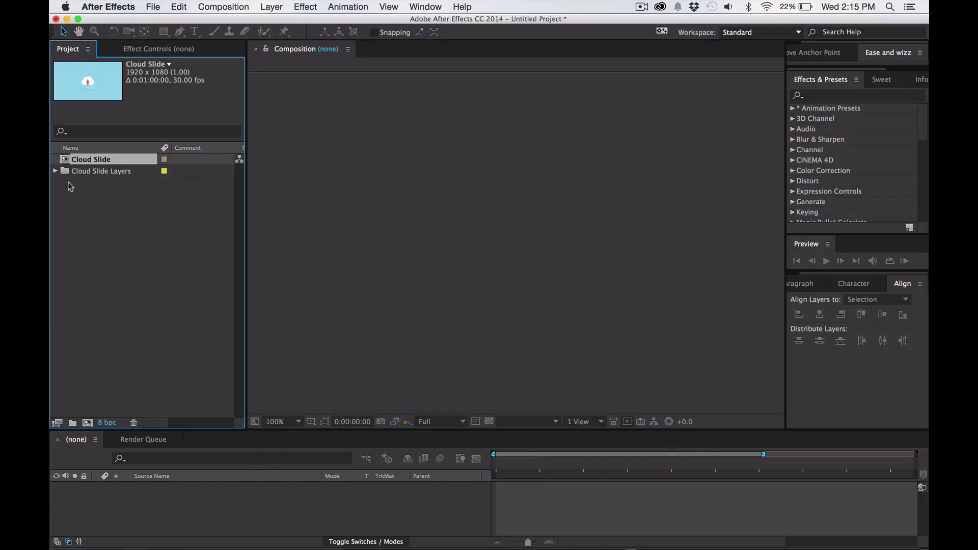
# Step: Peek inside the Cloud Slide Layers folder, then open the Cloud Slide composition
pyautogui.click(55, 172)
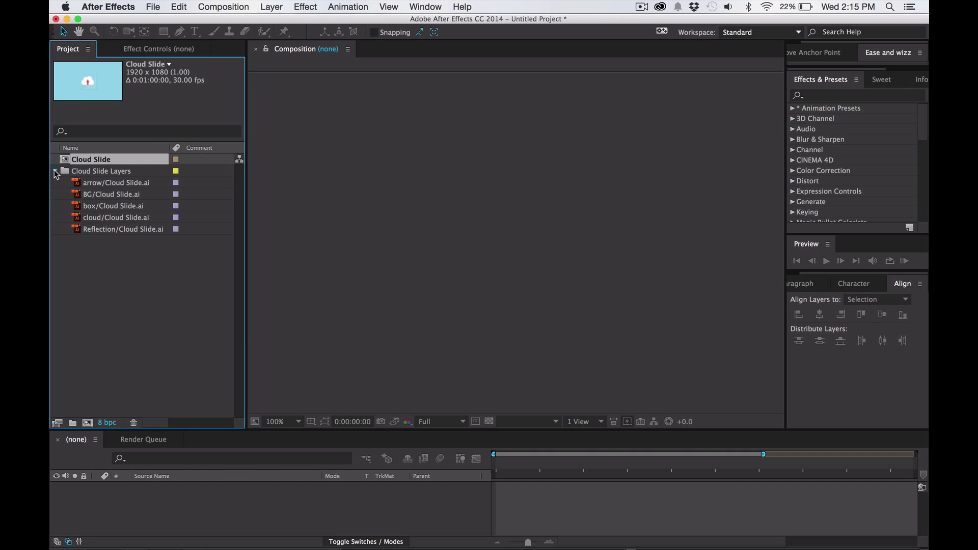
pyautogui.click(55, 171)
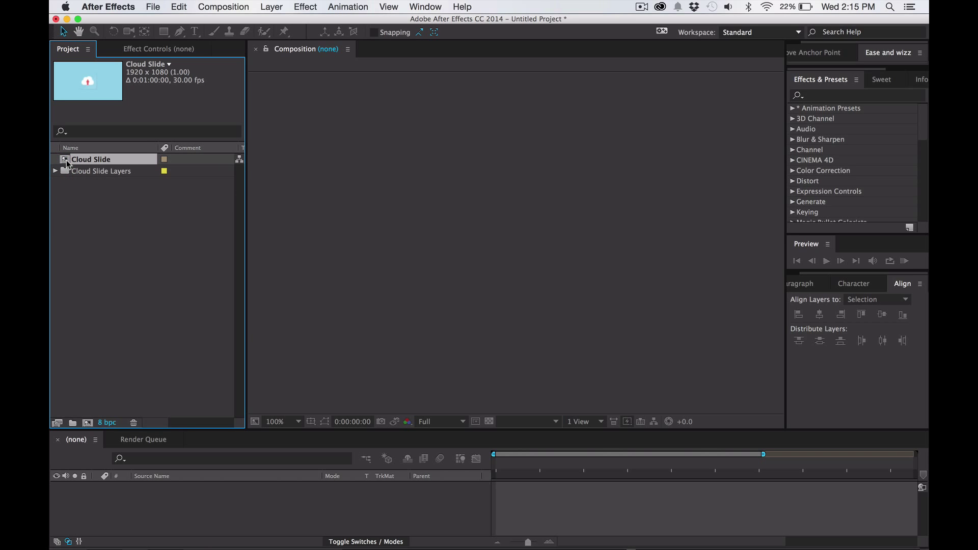
pyautogui.doubleClick(67, 162)
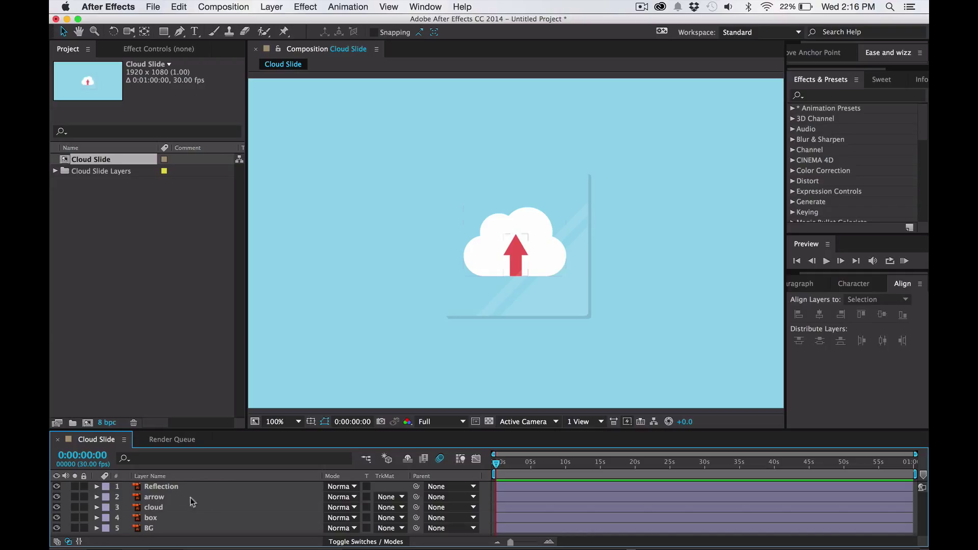
# Step: Select the Reflection, arrow, cloud, BG and box layers in turn to inspect their bounds
pyautogui.click(170, 488)
pyautogui.click(156, 498)
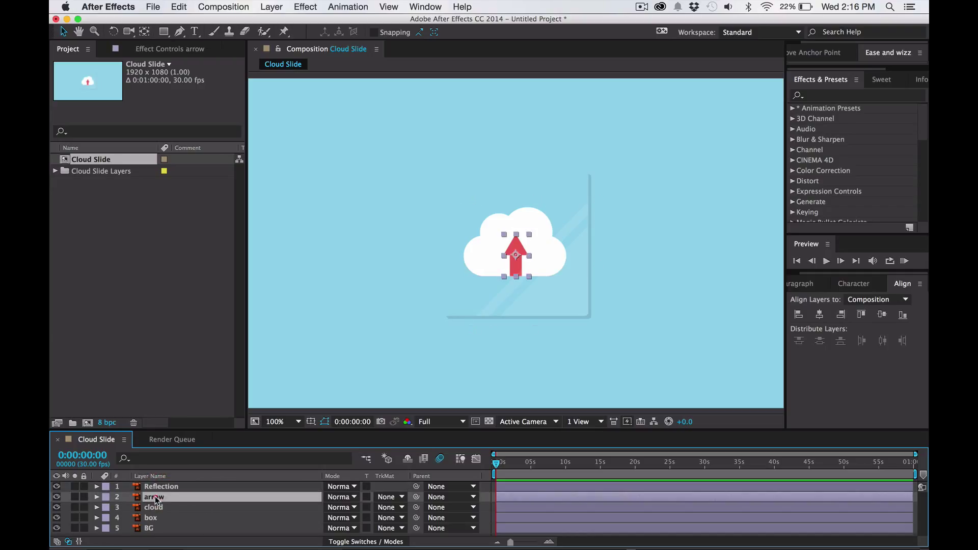
pyautogui.click(159, 509)
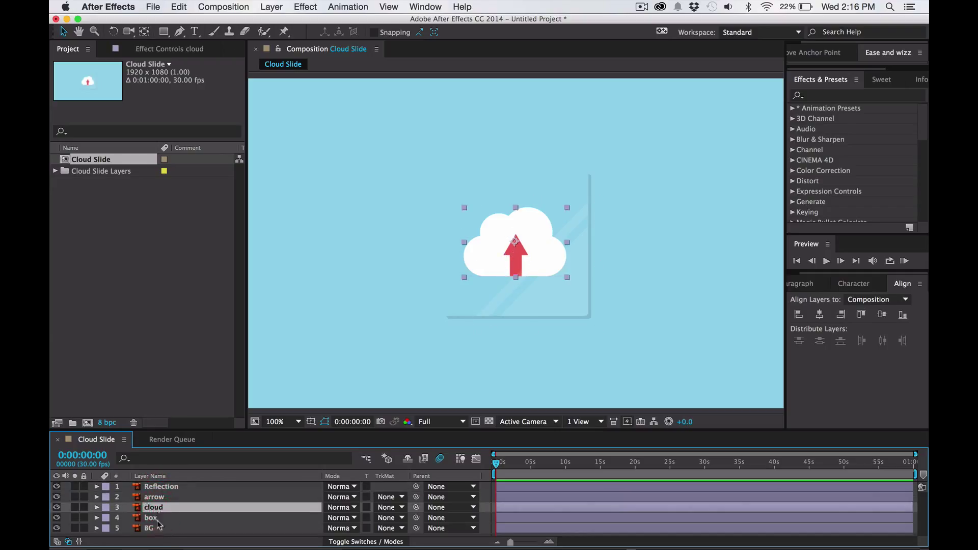
pyautogui.click(157, 527)
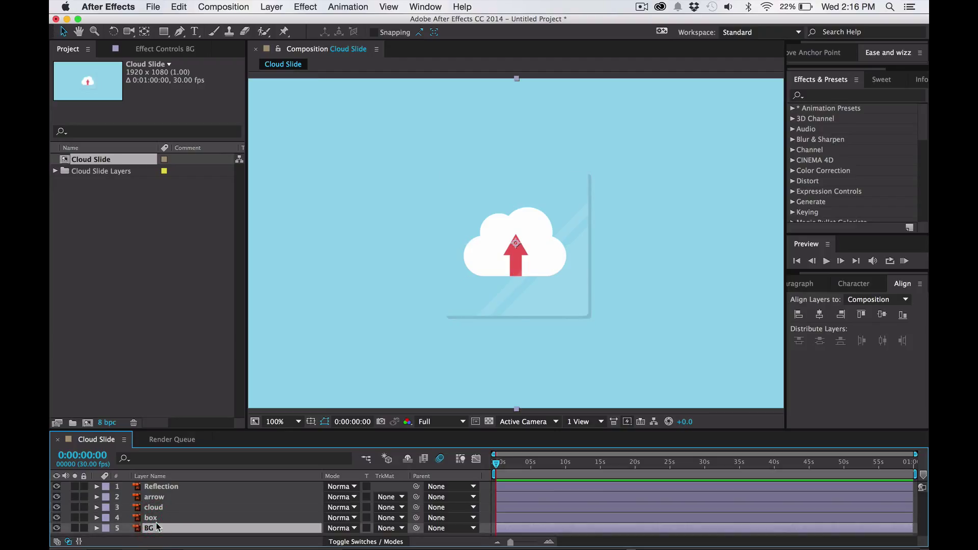
pyautogui.click(155, 517)
pyautogui.click(150, 528)
pyautogui.click(170, 488)
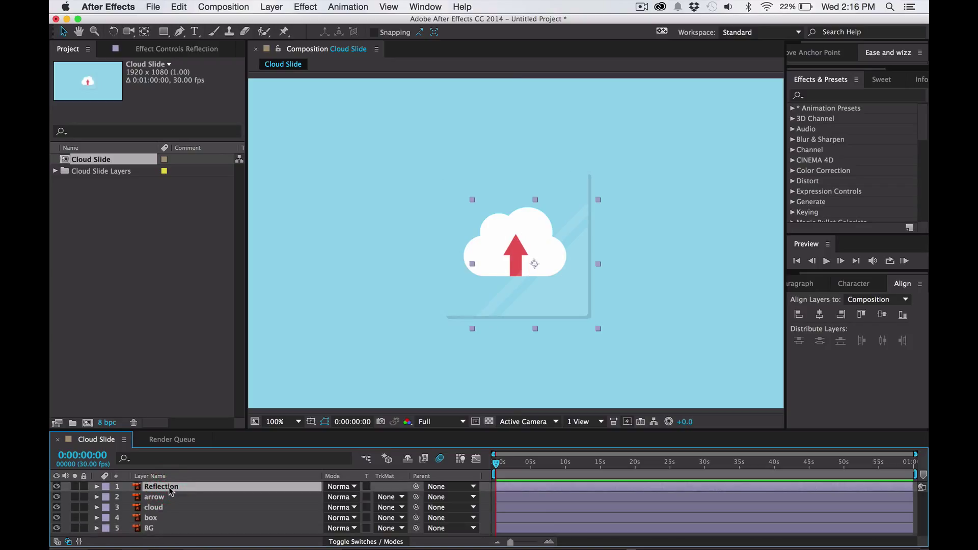